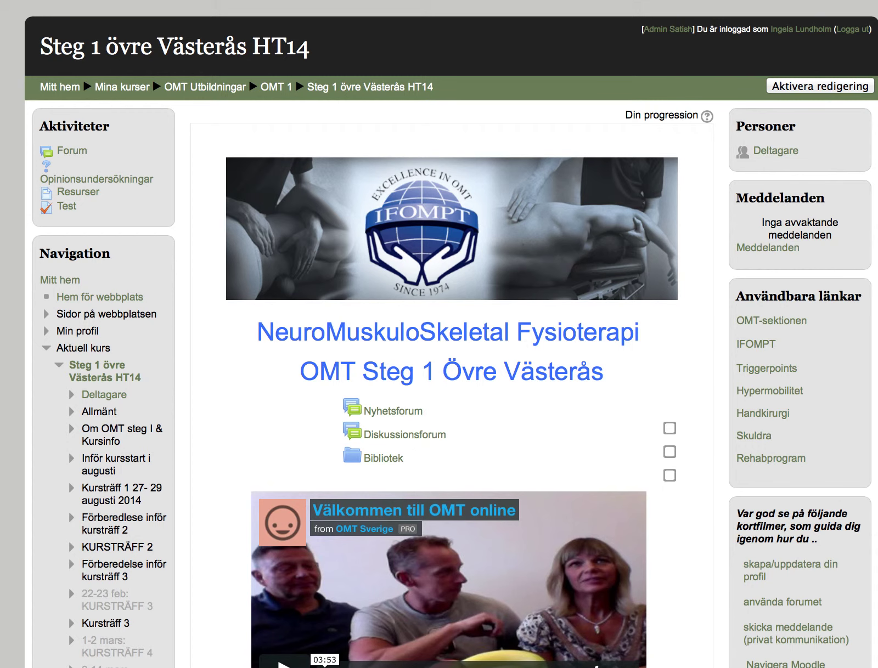
- Scroll to the Om OMT steg I & Kursinfo section and open the Allmän information book
scroll(439, 384, "down", 5)
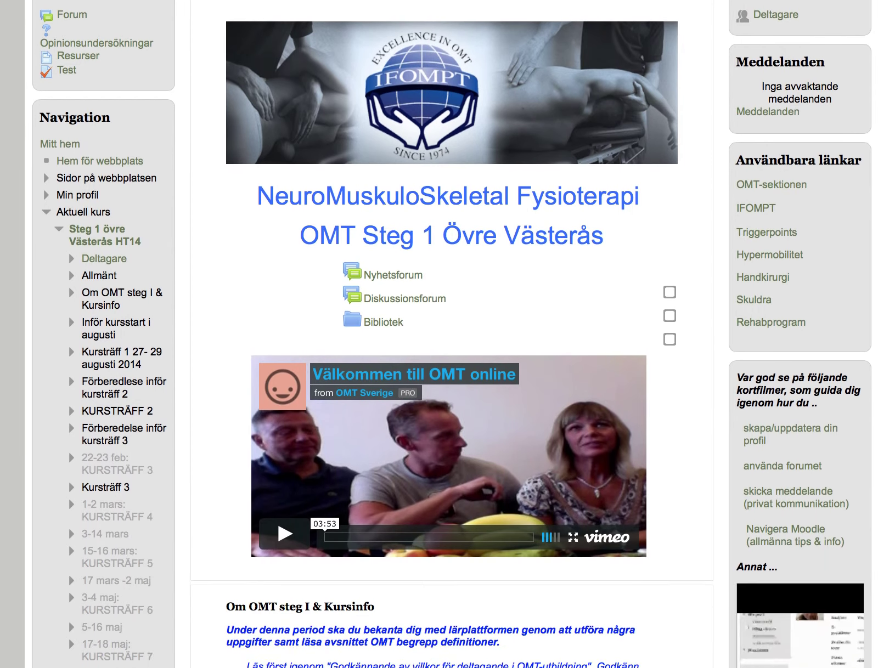
scroll(439, 384, "down", 10)
scroll(439, 384, "down", 3)
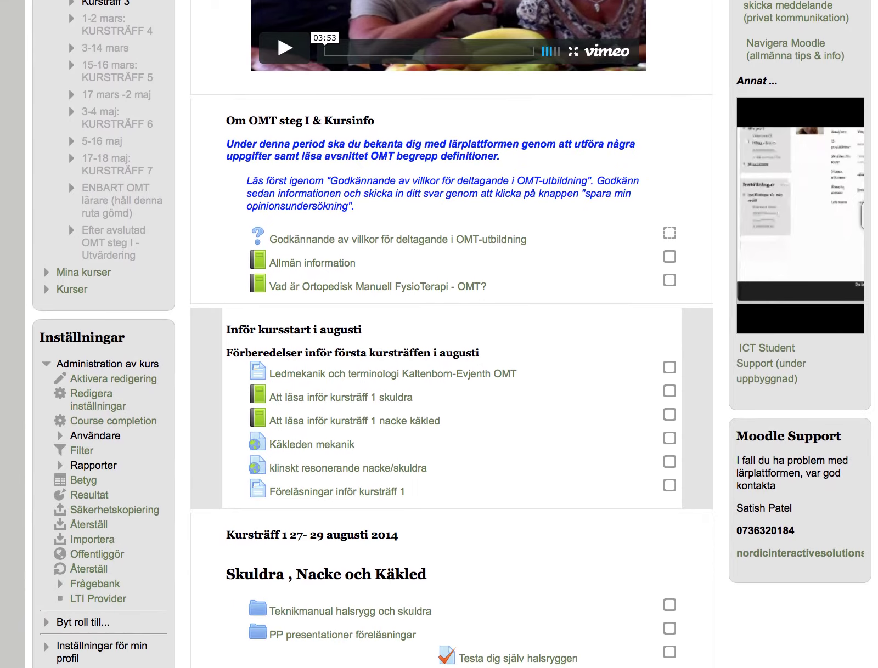
scroll(439, 384, "down", 3)
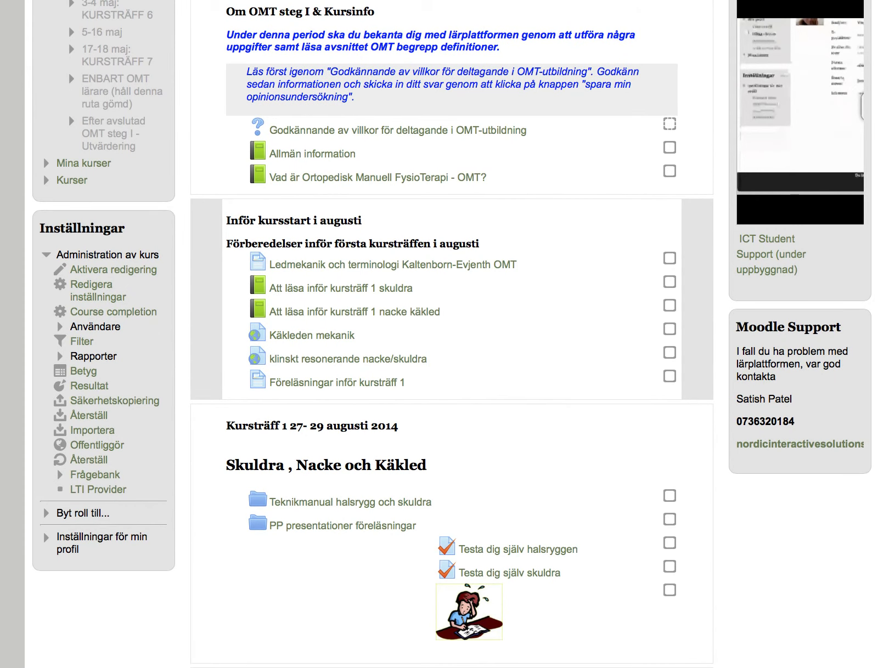
scroll(307, 236, "up", 3)
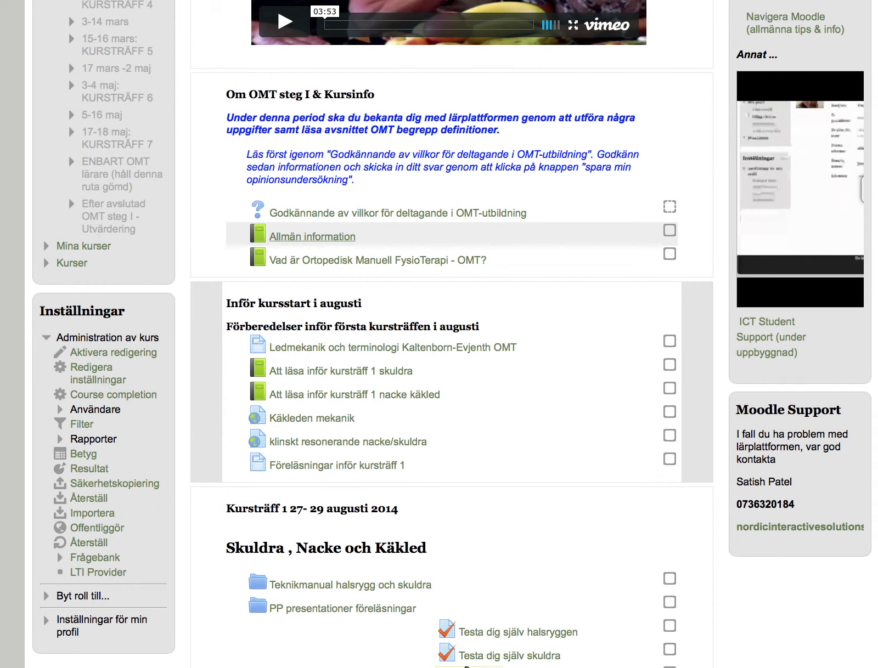
left_click(312, 237)
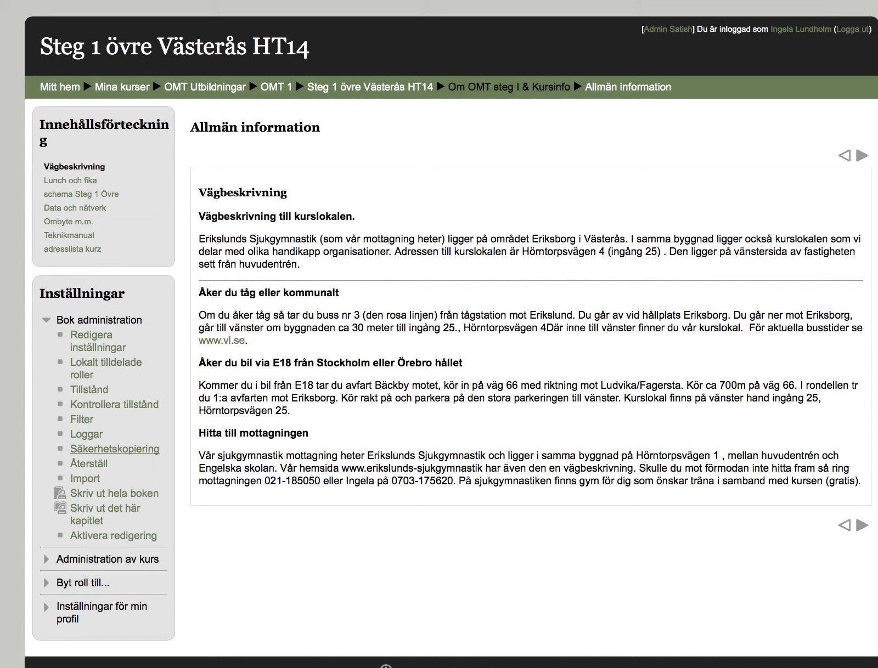
- Start a Säkerhetskopiering backup of the book, including the book but excluding the '-' entry
left_click(114, 449)
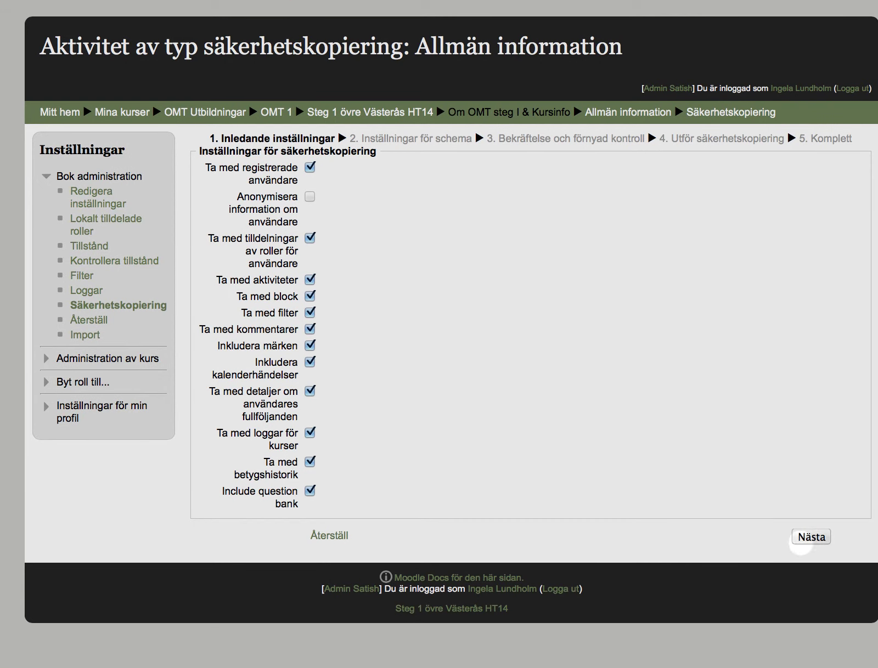
left_click(809, 539)
left_click(809, 538)
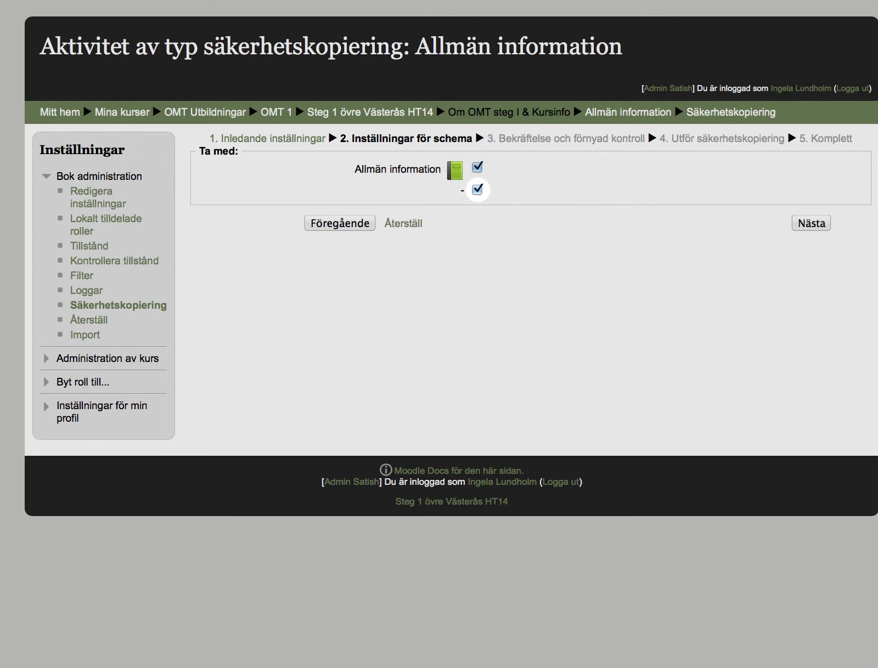
left_click(477, 191)
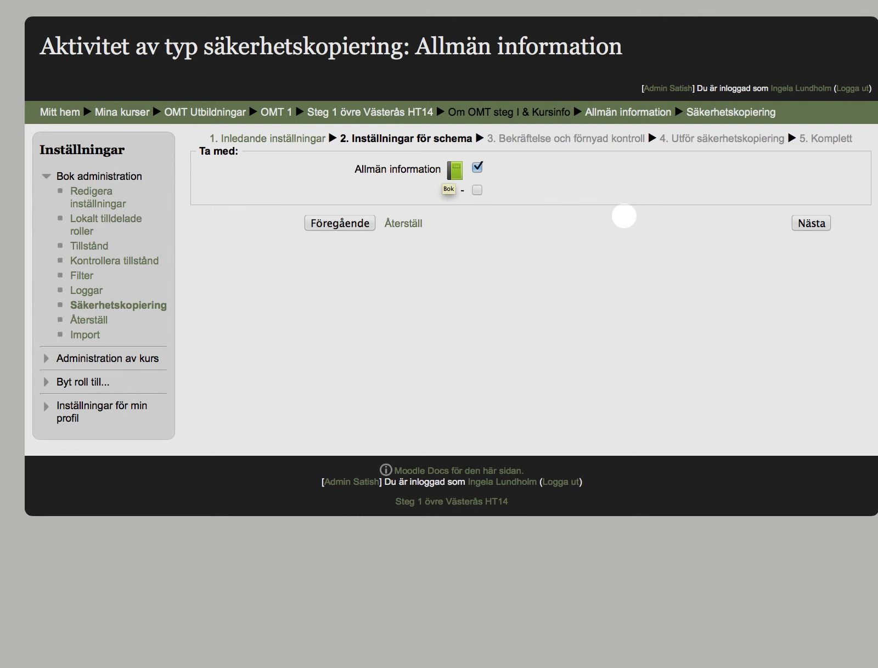
left_click(812, 224)
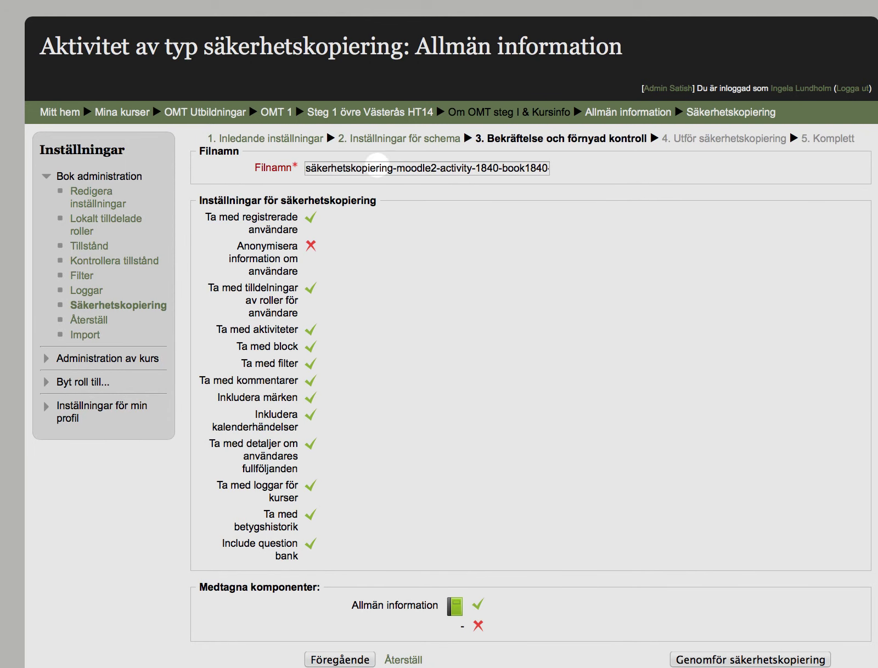
left_click(383, 168)
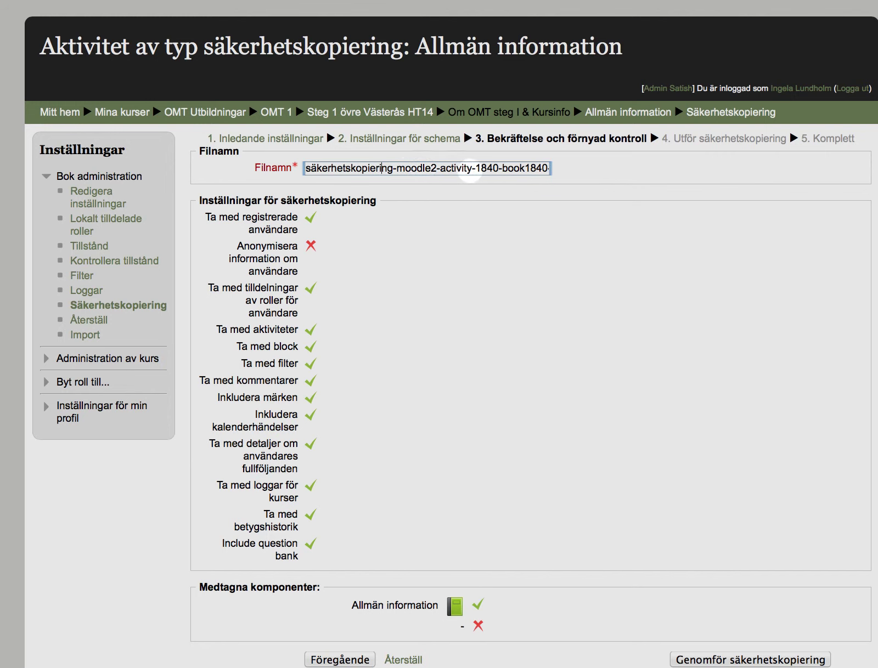
left_click_drag(501, 168, 301, 168)
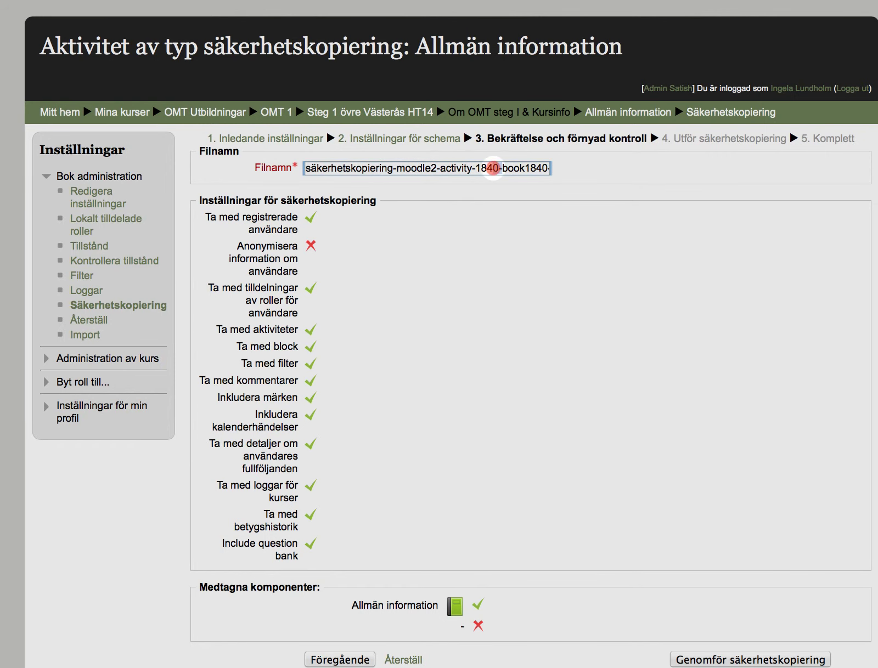
key("BackSpace")
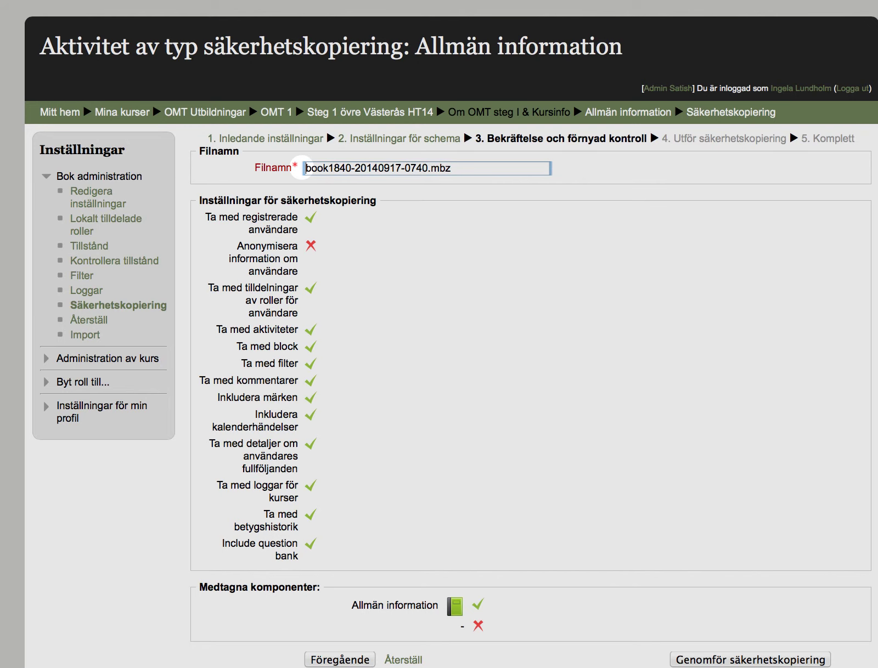
scroll(516, 314, "down", 3)
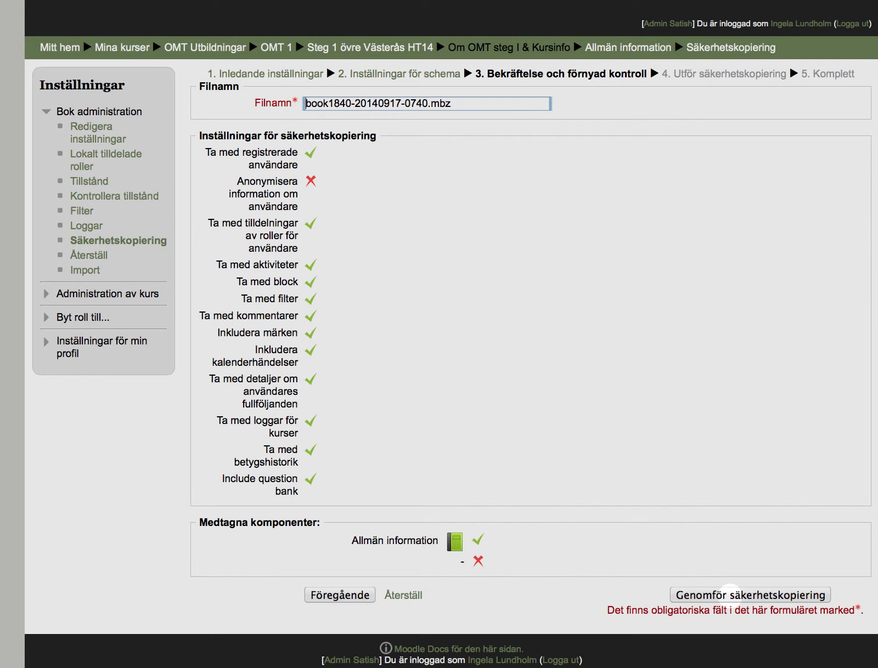
- Run Genomför säkerhetskopiering and continue past the Komplett confirmation
left_click(730, 592)
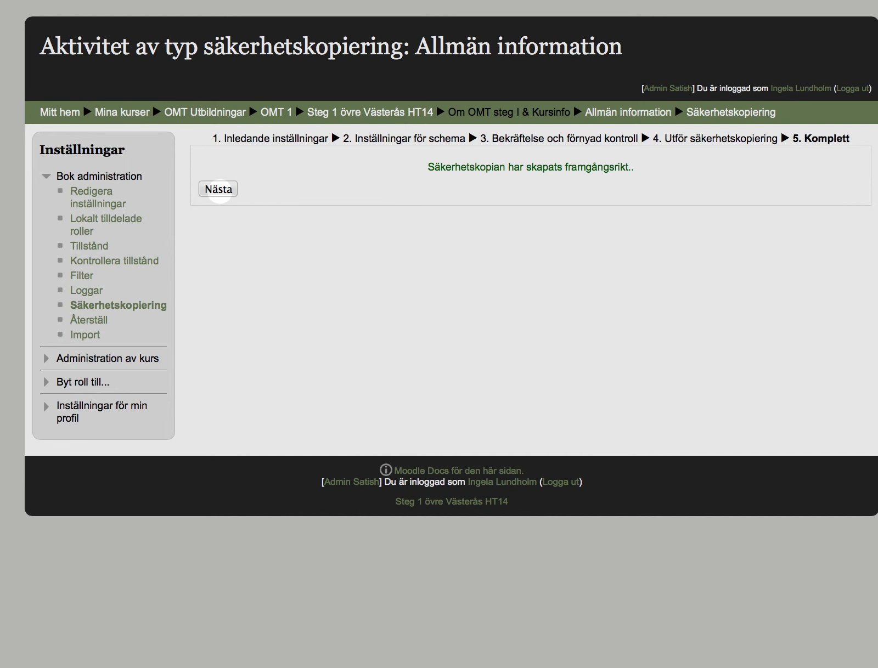
left_click(220, 191)
- Continue to the Restore activity page listing the 0741 and 0740 book backups
left_click(220, 189)
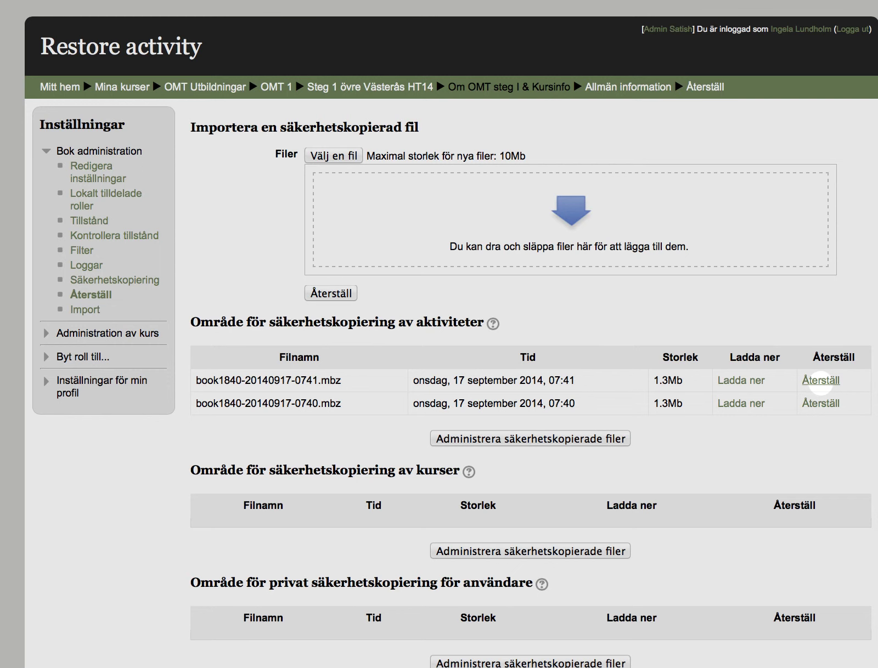
left_click(821, 381)
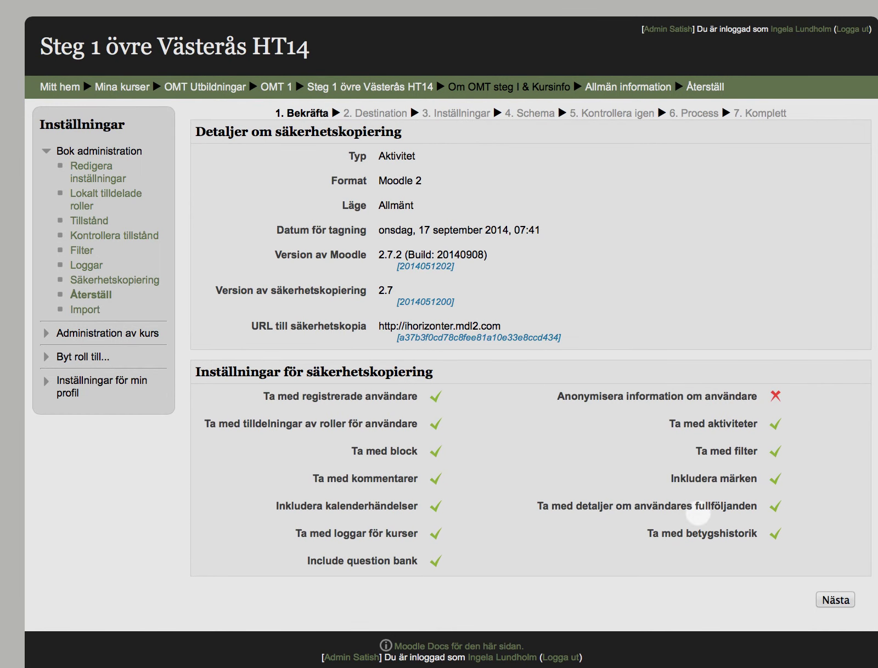
left_click(834, 600)
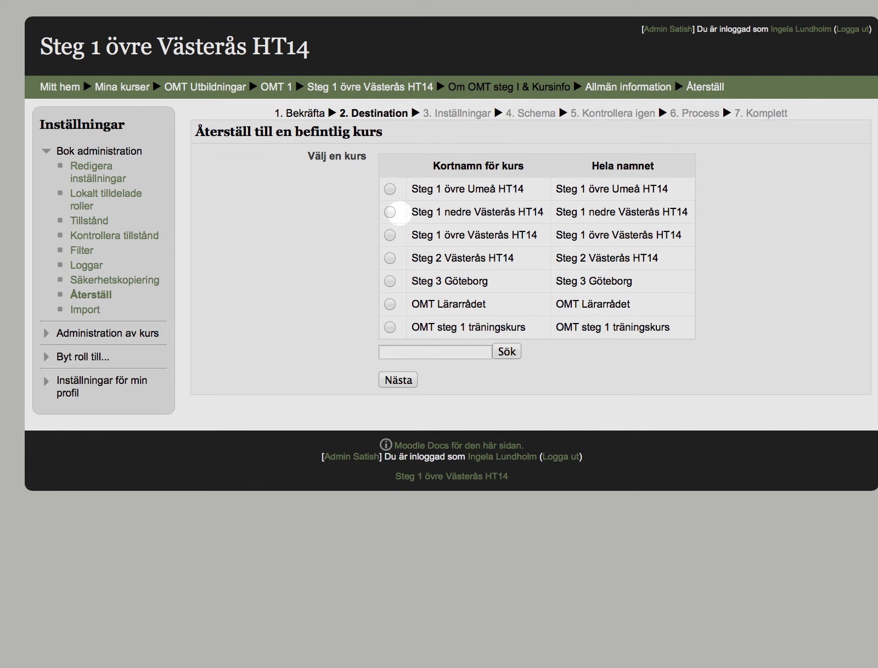
- Restore into Steg 1 nedre Västerås HT14, advancing through settings and schema to Kontrollera igen
left_click(389, 212)
left_click(390, 212)
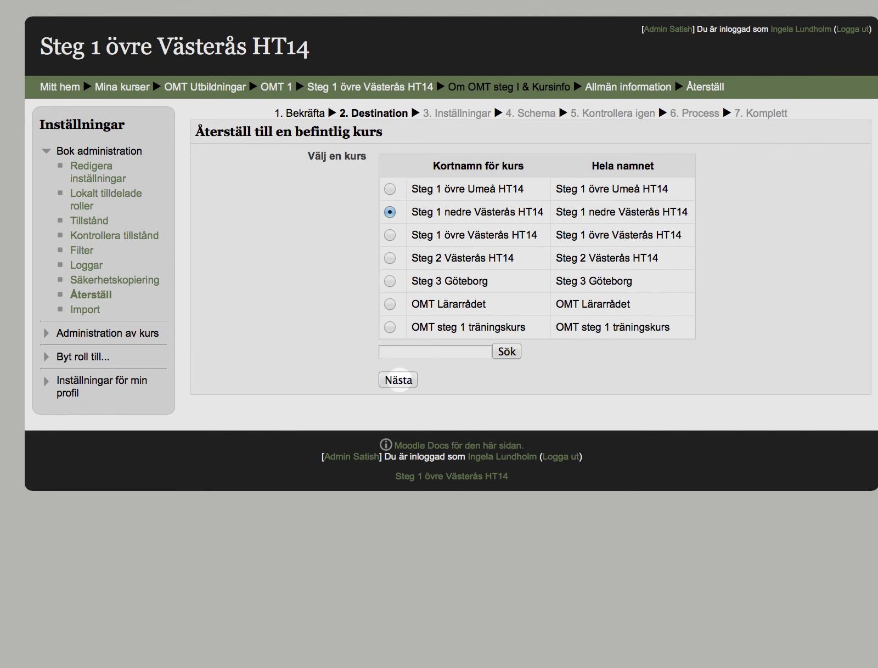
left_click(399, 379)
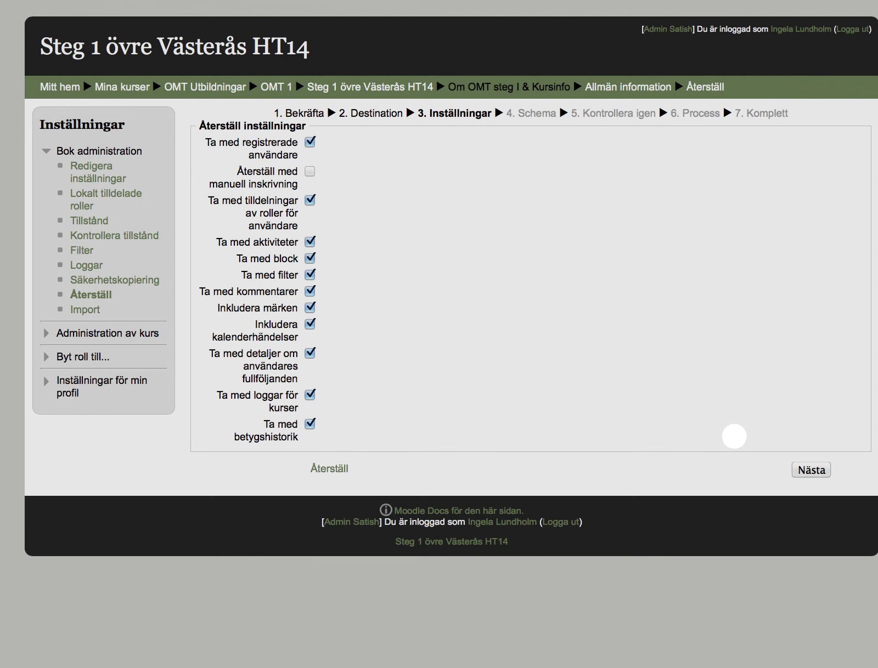
left_click(811, 469)
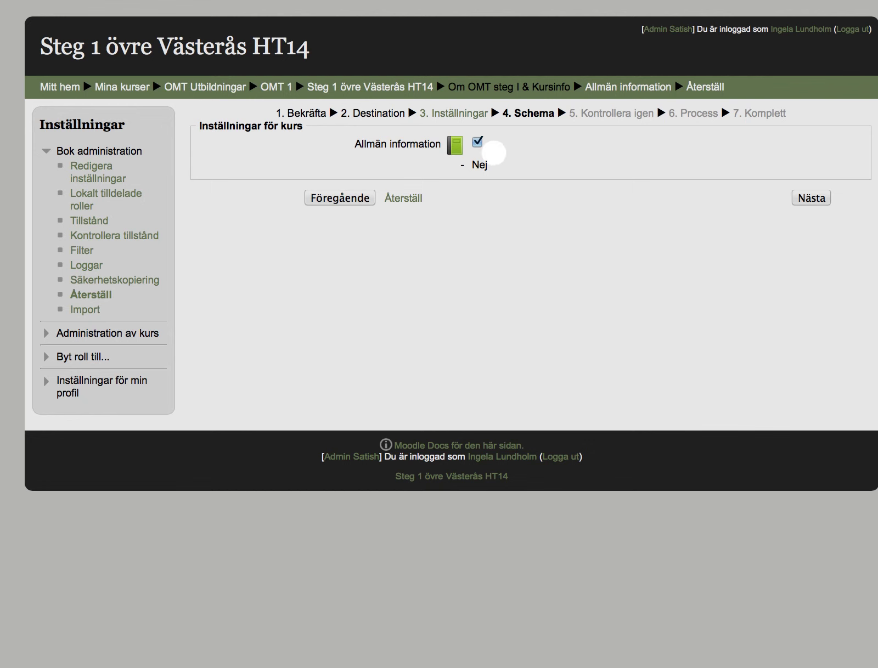
left_click(809, 198)
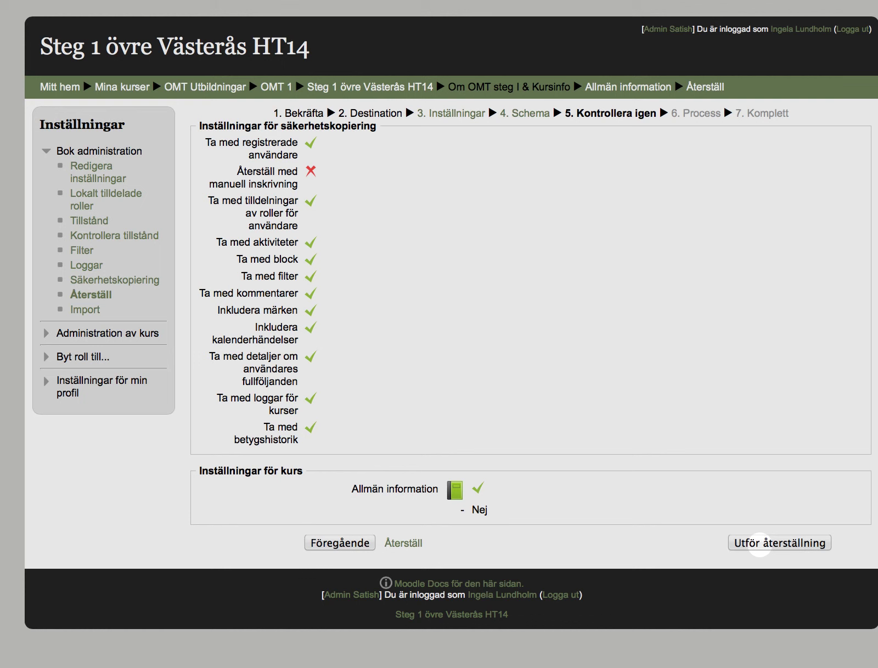
- Perform the restore with Utför återställning and let it reach Komplett
left_click(760, 545)
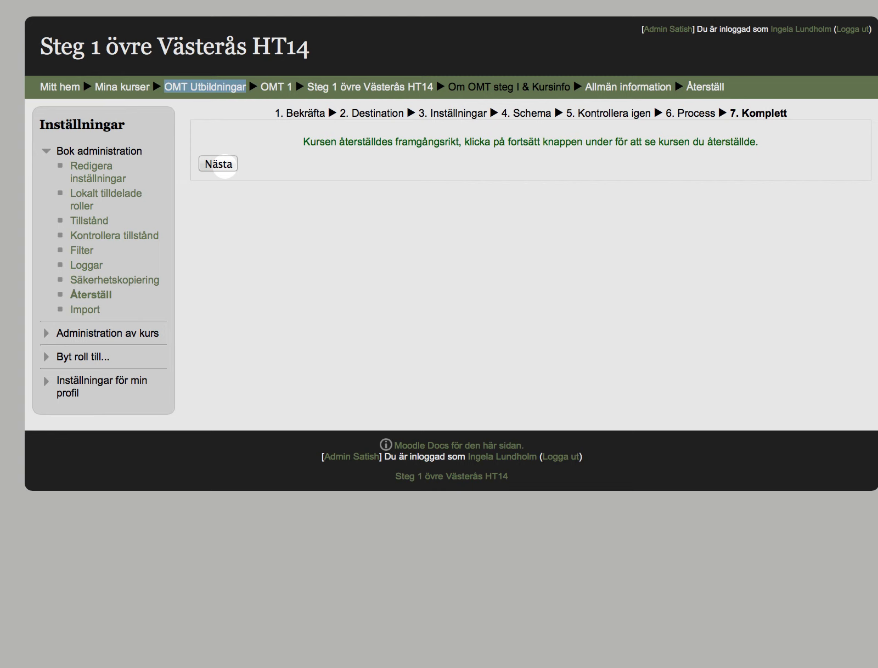
- Open the Steg 1 nedre Västerås HT14 course and scroll to Om OMT steg I & Kursinfo
left_click(219, 164)
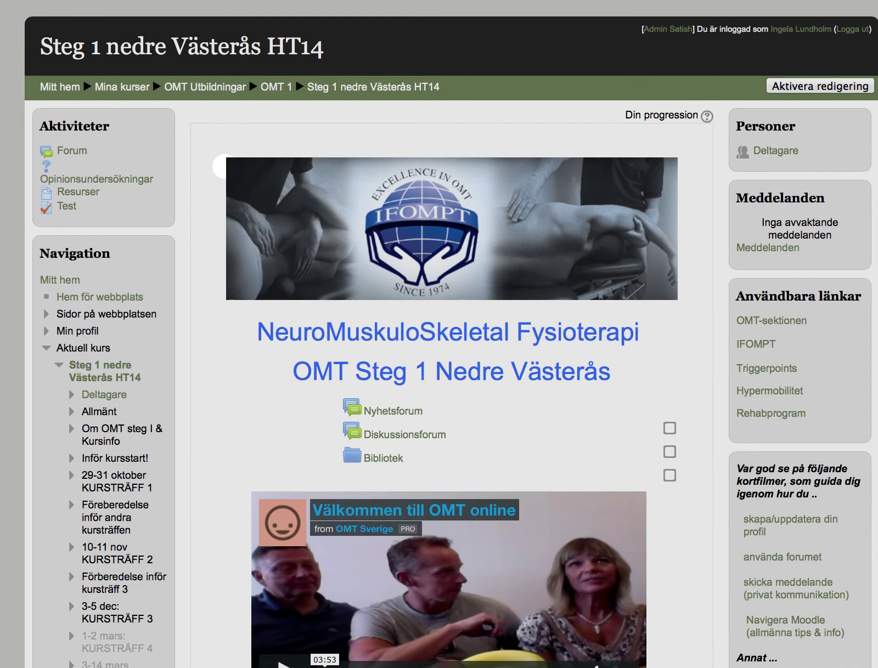
scroll(222, 166, "down", 4)
scroll(222, 166, "down", 5)
scroll(222, 166, "down", 2)
scroll(223, 166, "down", 2)
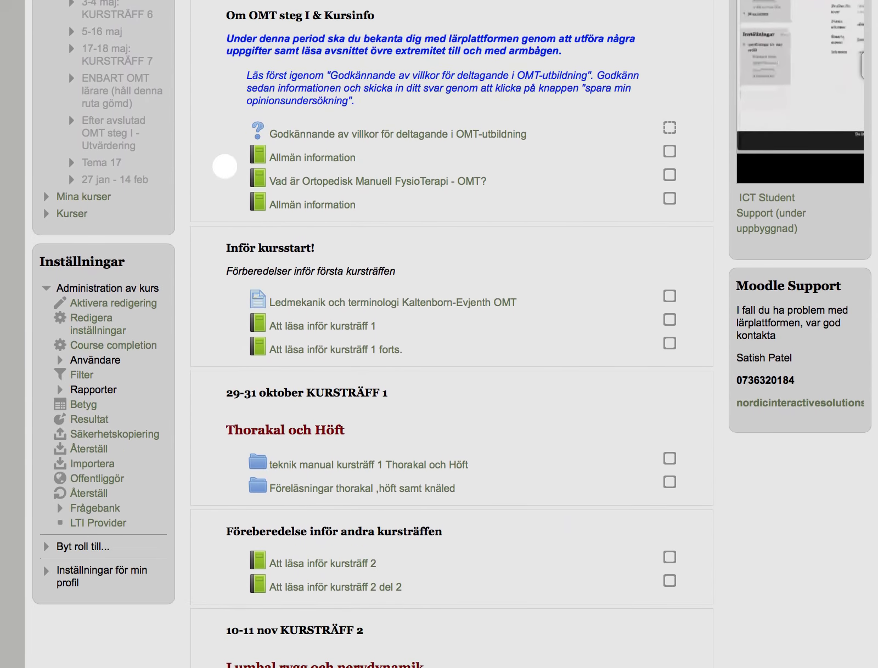
scroll(225, 167, "down", 2)
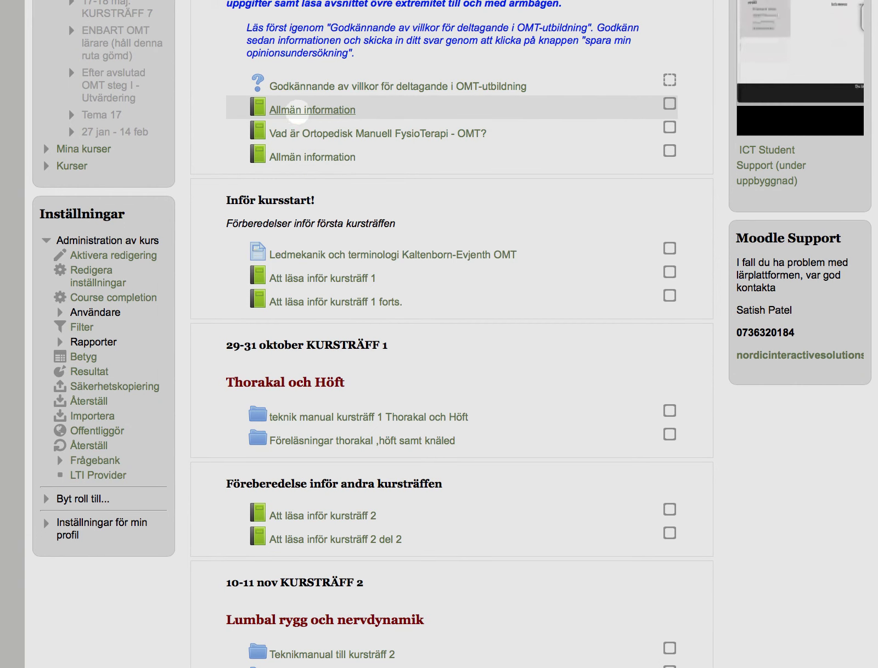
- View each of the two Allmän information books, then return to the course page top
left_click(297, 111)
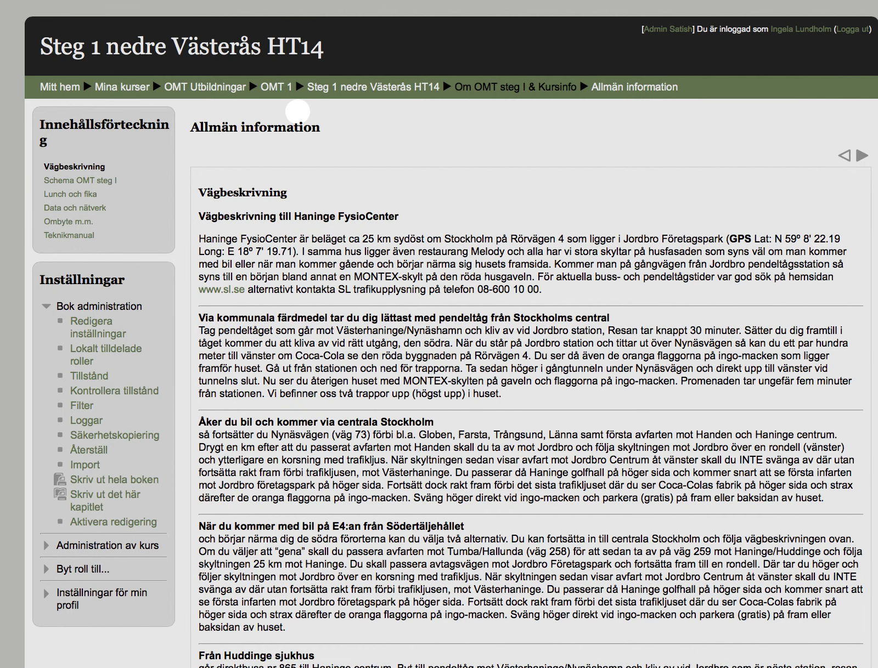
key("super+bracketleft")
left_click(296, 157)
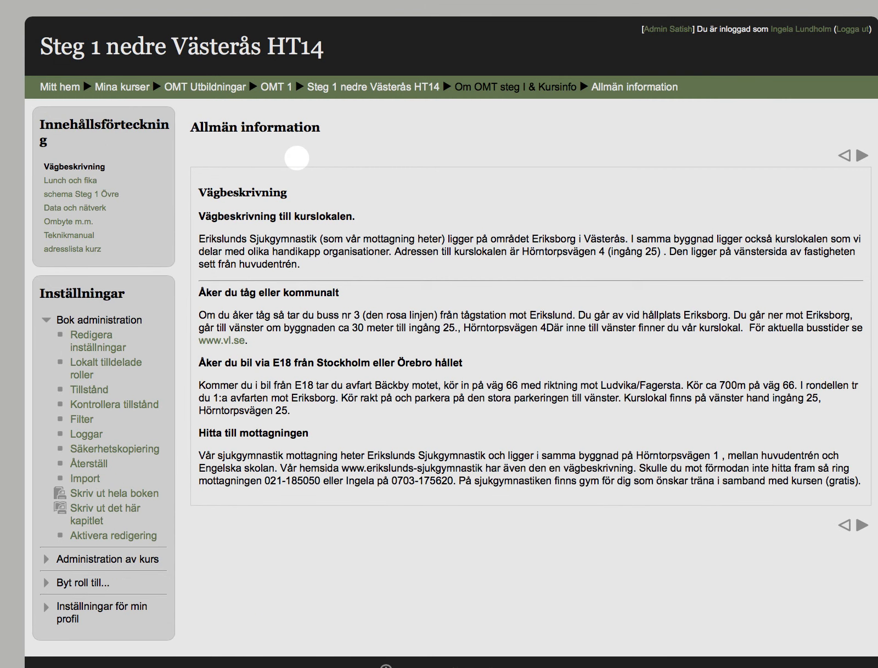
key("super+bracketleft")
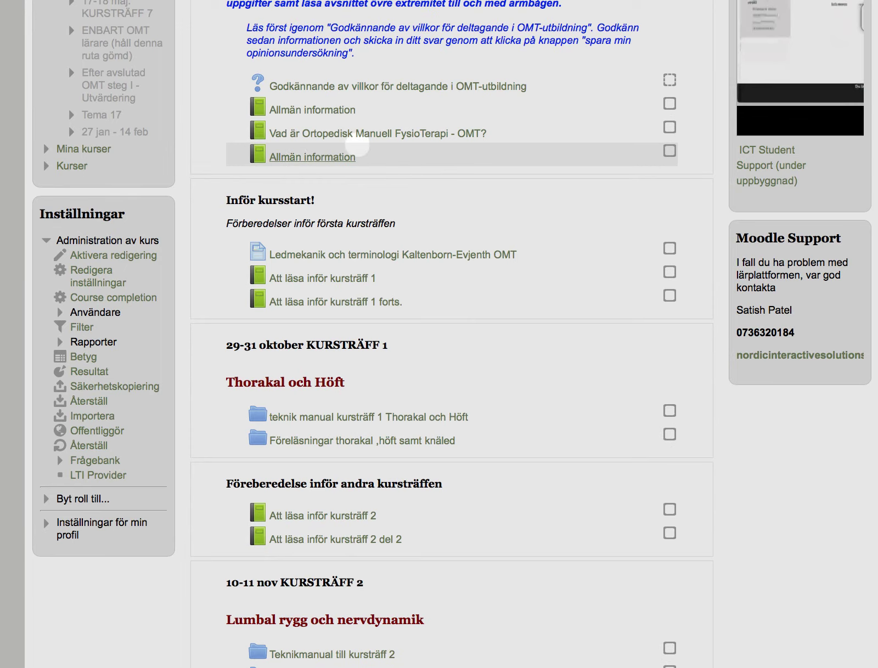
scroll(360, 145, "up", 3)
scroll(384, 143, "up", 2)
scroll(428, 137, "up", 3)
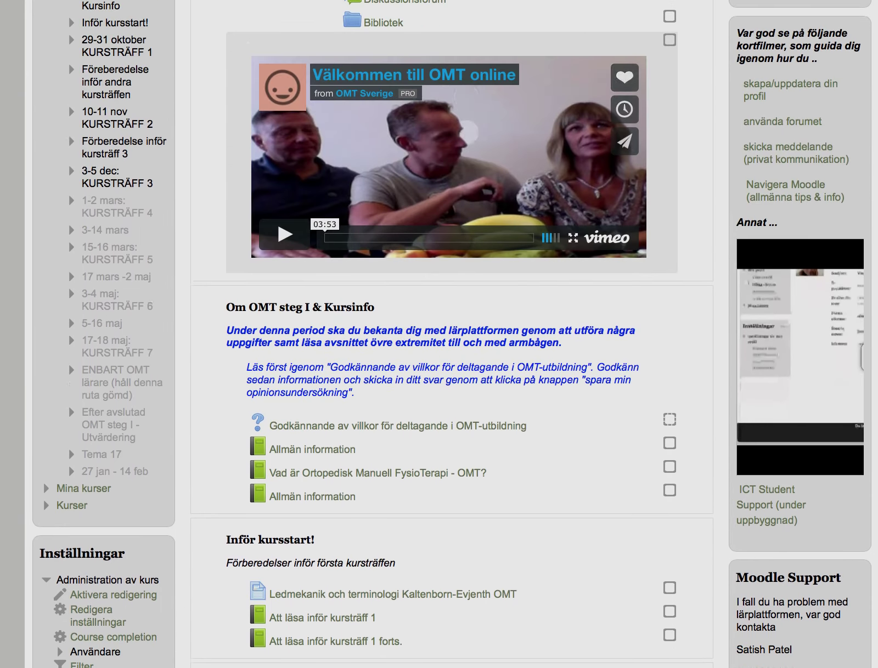
scroll(466, 132, "up", 2)
scroll(466, 132, "up", 5)
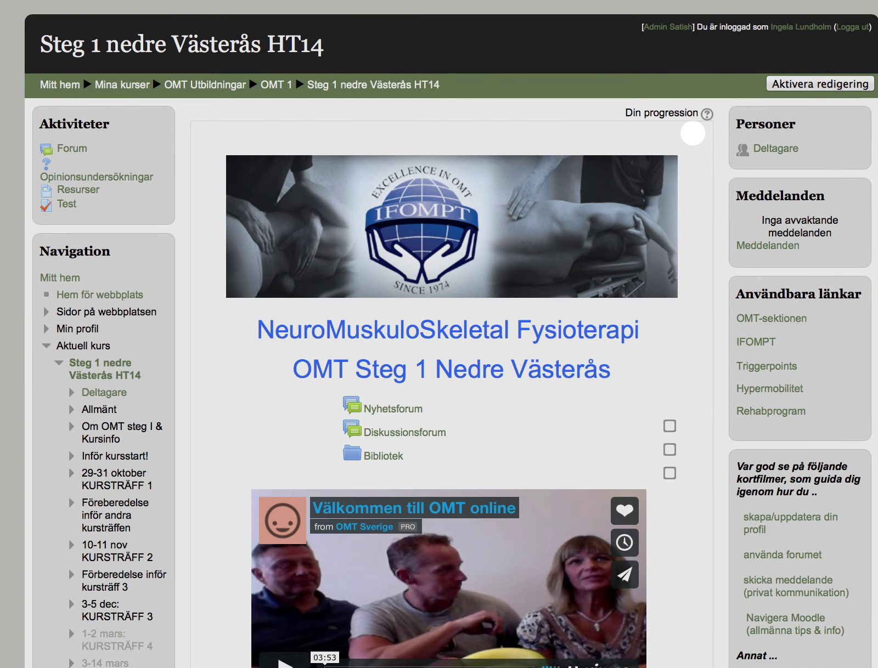
- Delete the first Allmän information book and drag the remaining one above Godkännande
scroll(688, 135, "down", 5)
scroll(688, 136, "down", 3)
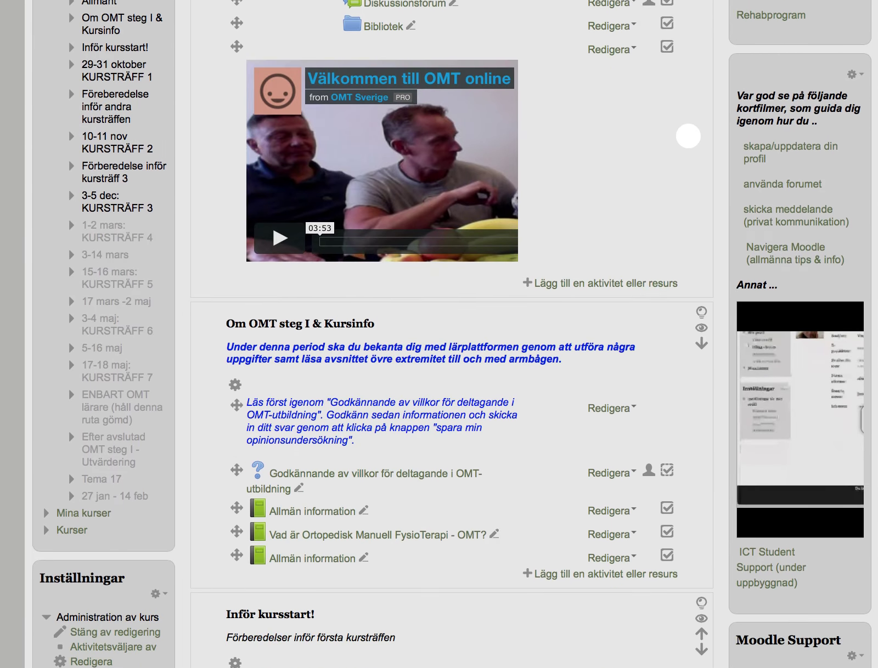
scroll(687, 138, "down", 2)
scroll(613, 257, "down", 4)
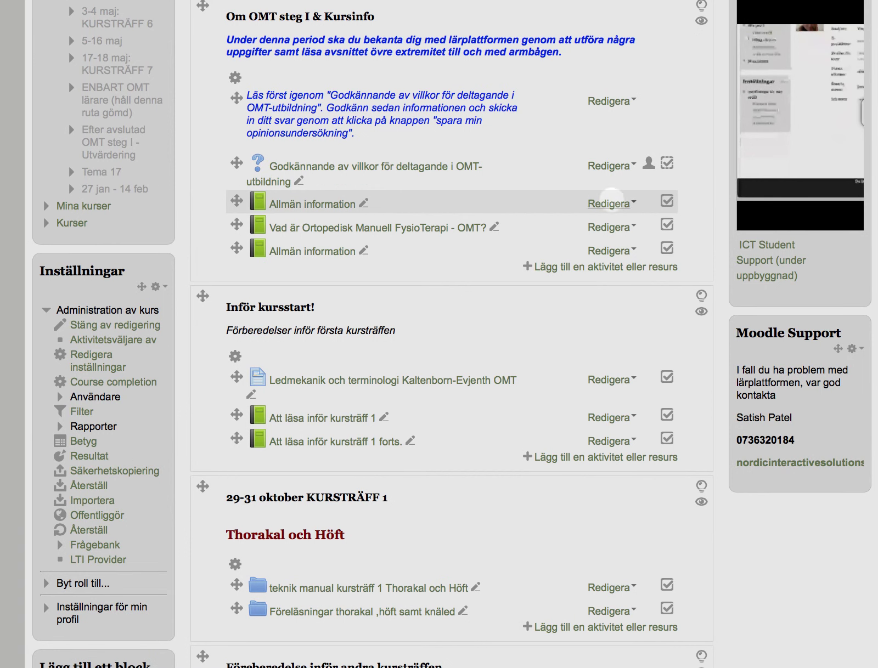
left_click(610, 204)
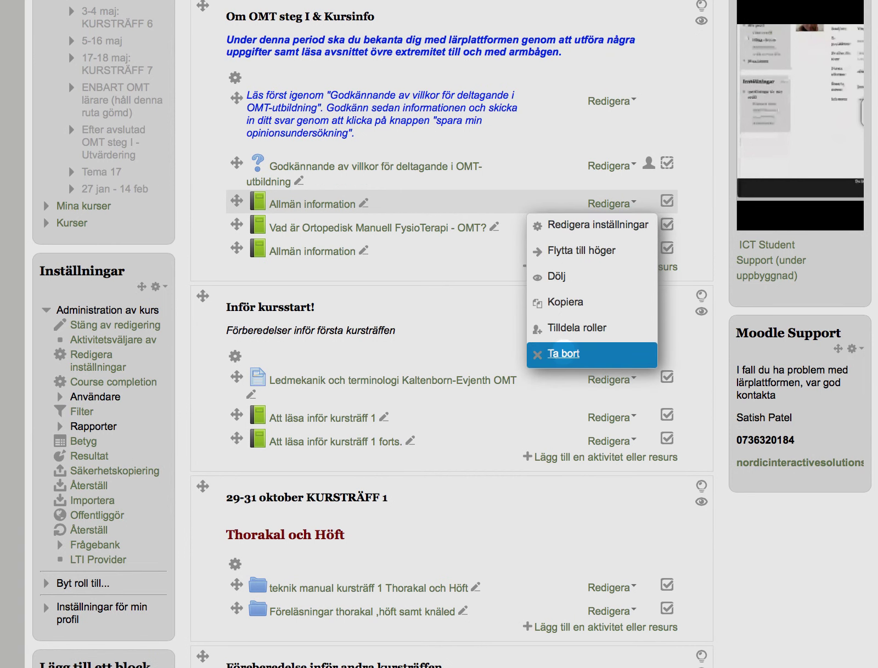
left_click(561, 353)
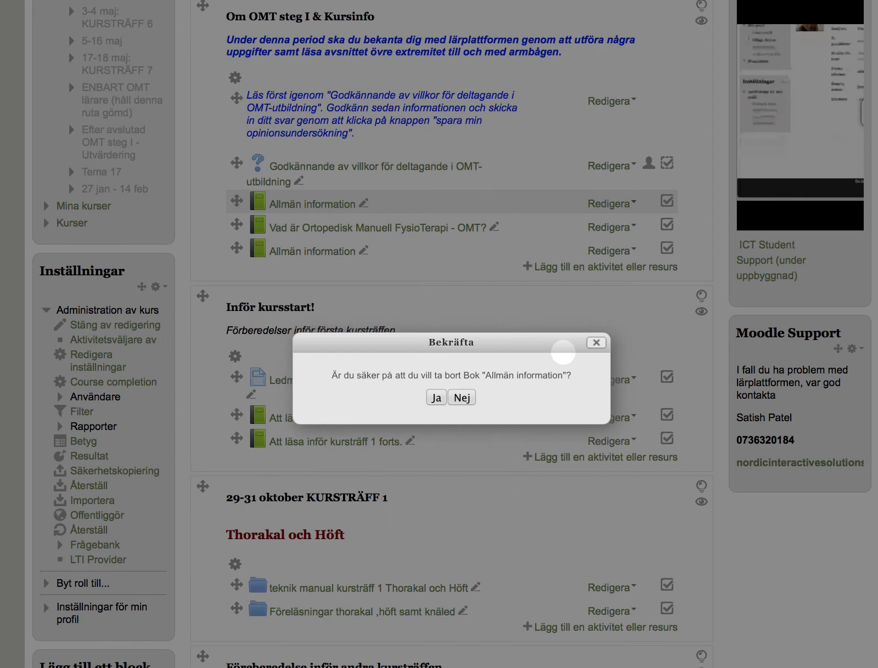
left_click(437, 397)
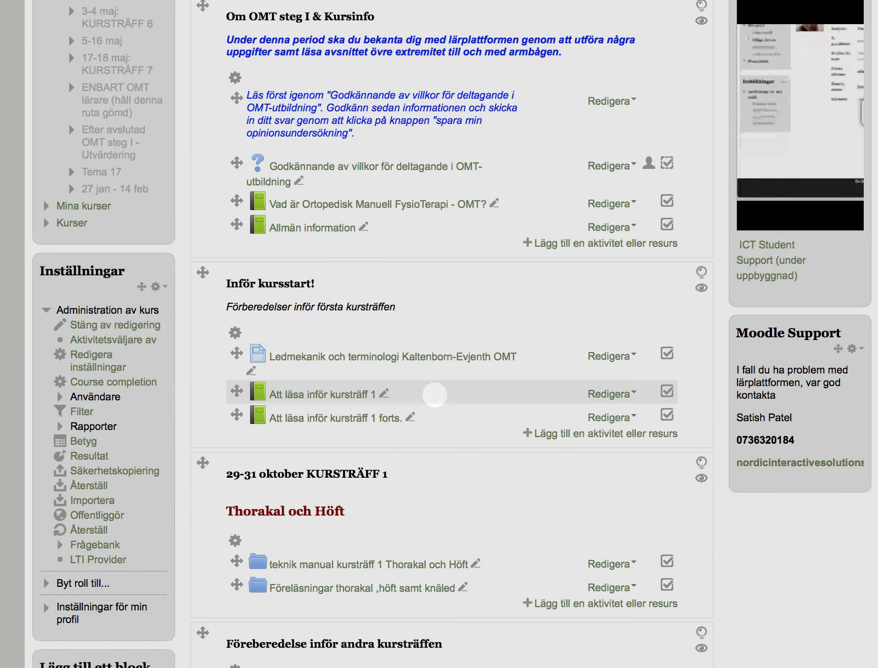
left_click(236, 223)
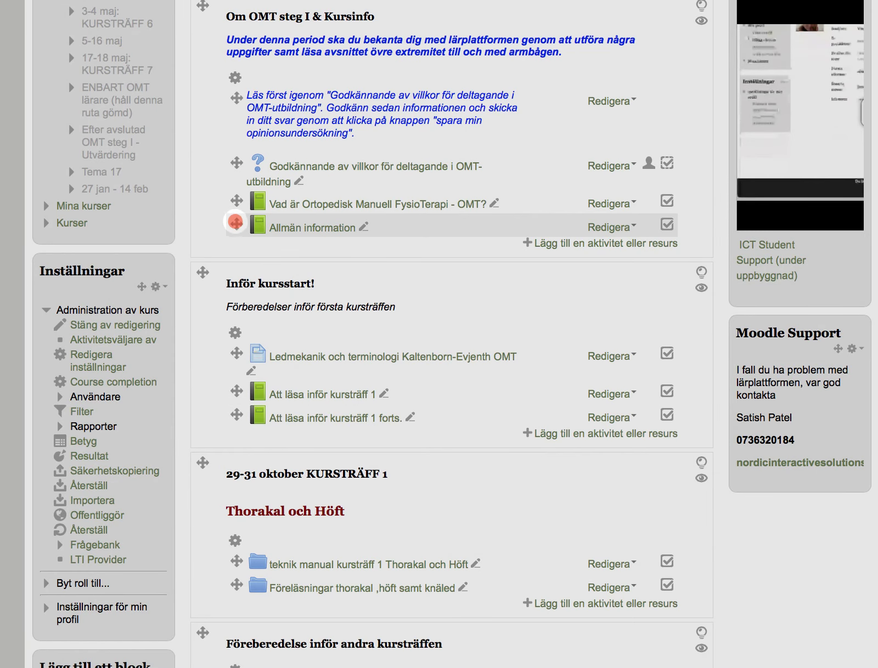
left_click_drag(236, 223, 237, 162)
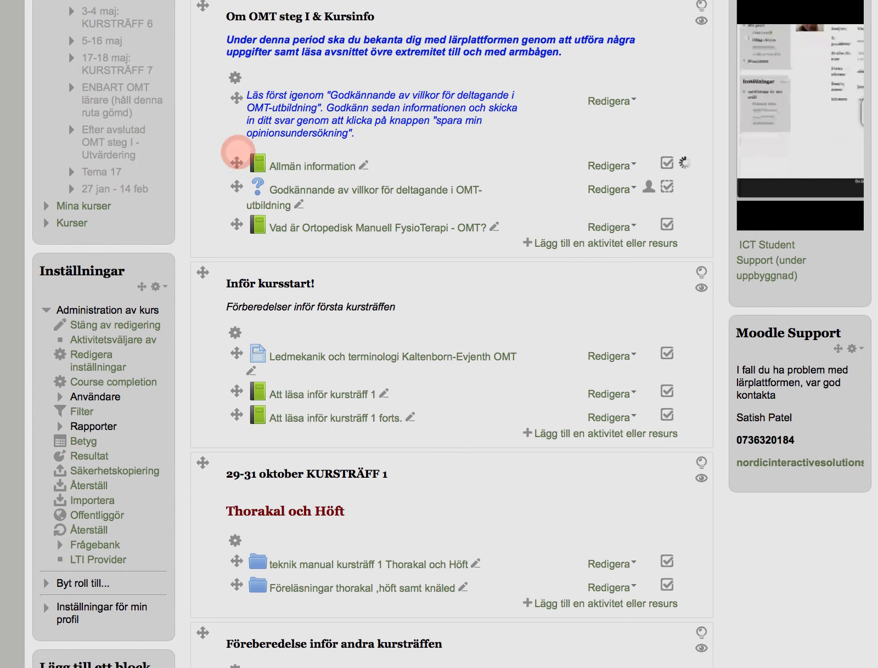